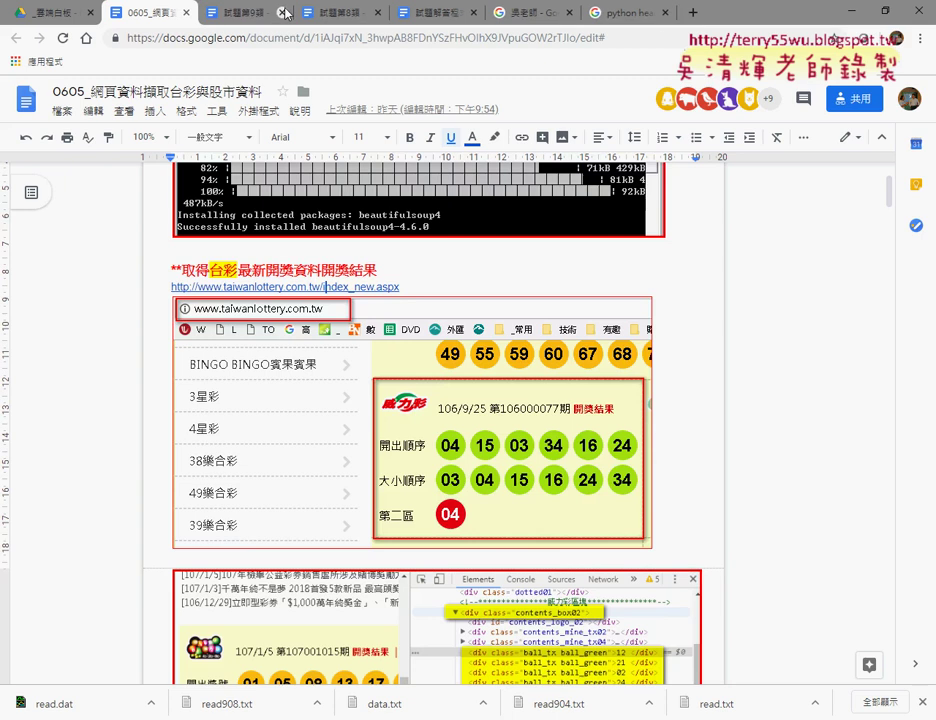
Scroll the lesson notes down to 下載YAHOO股市類股 and open its tw.finance.yahoo.com link preview.
scroll(455, 345, down, 10)
scroll(455, 345, down, 5)
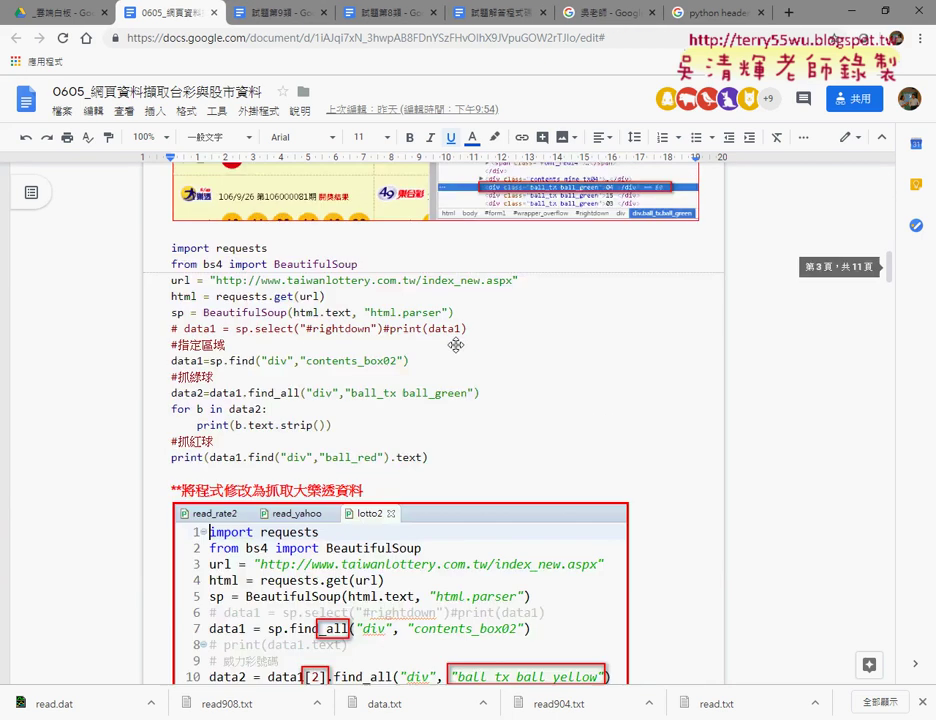
scroll(455, 345, down, 4)
scroll(455, 345, down, 4)
scroll(455, 343, down, 2)
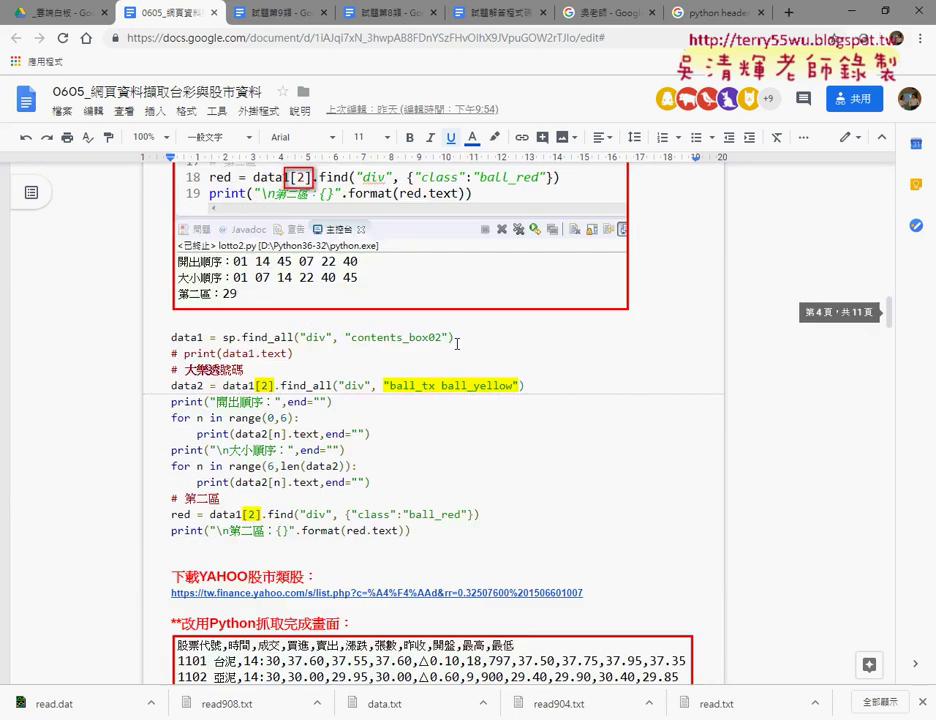
scroll(455, 343, down, 3)
scroll(420, 280, down, 1)
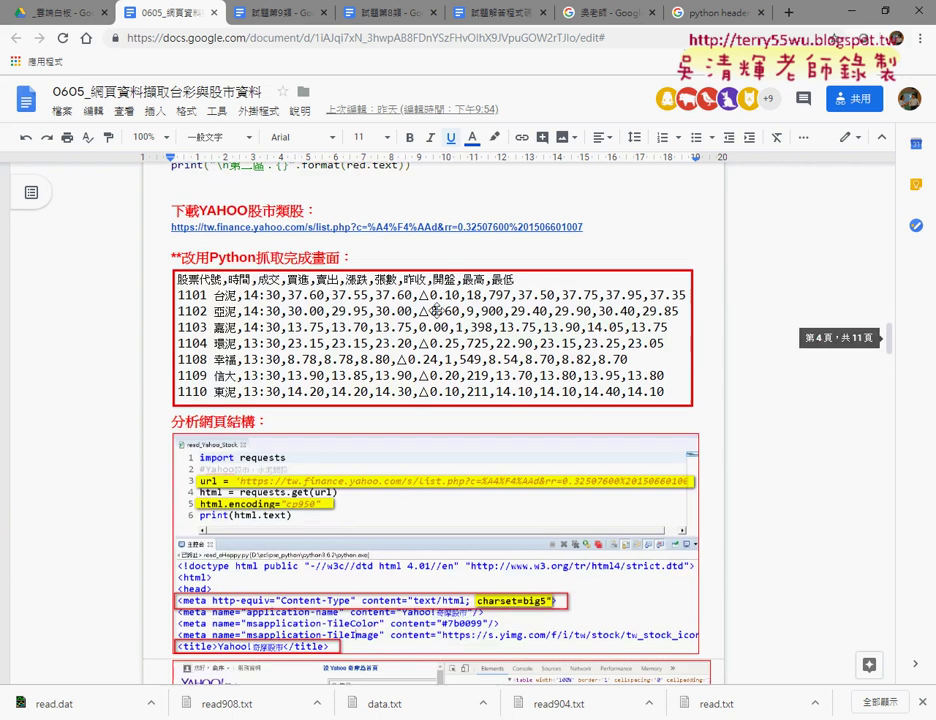
click(399, 228)
Open the Yahoo cement stock list in a new tab and select the quote table's text.
click(340, 252)
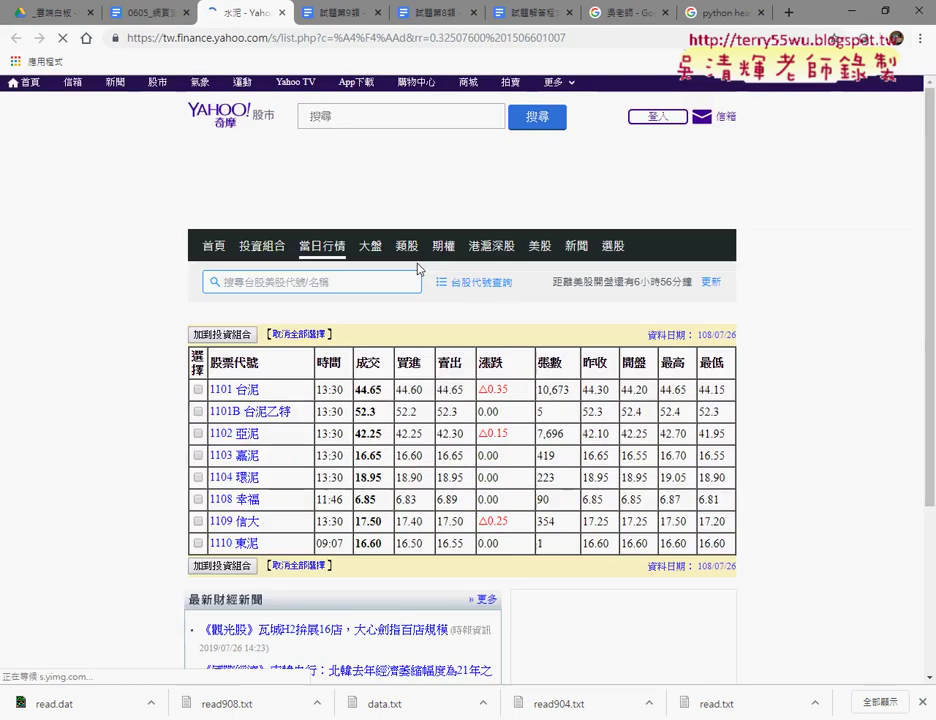
scroll(425, 270, down, 3)
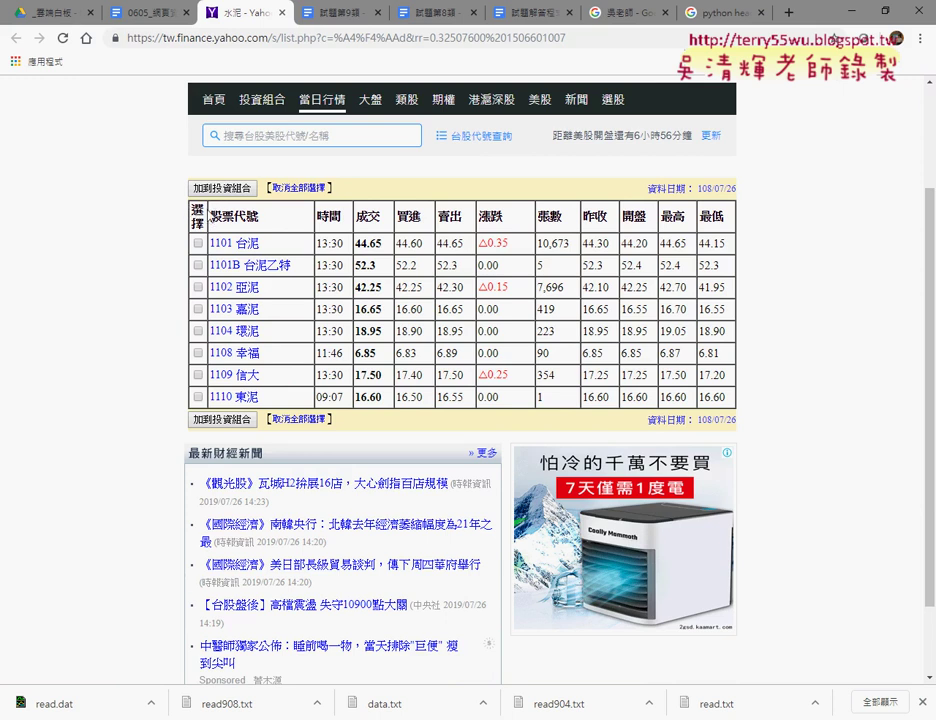
mouse_move(209, 215)
mouse_down()
mouse_move(277, 221)
mouse_move(741, 403)
mouse_up()
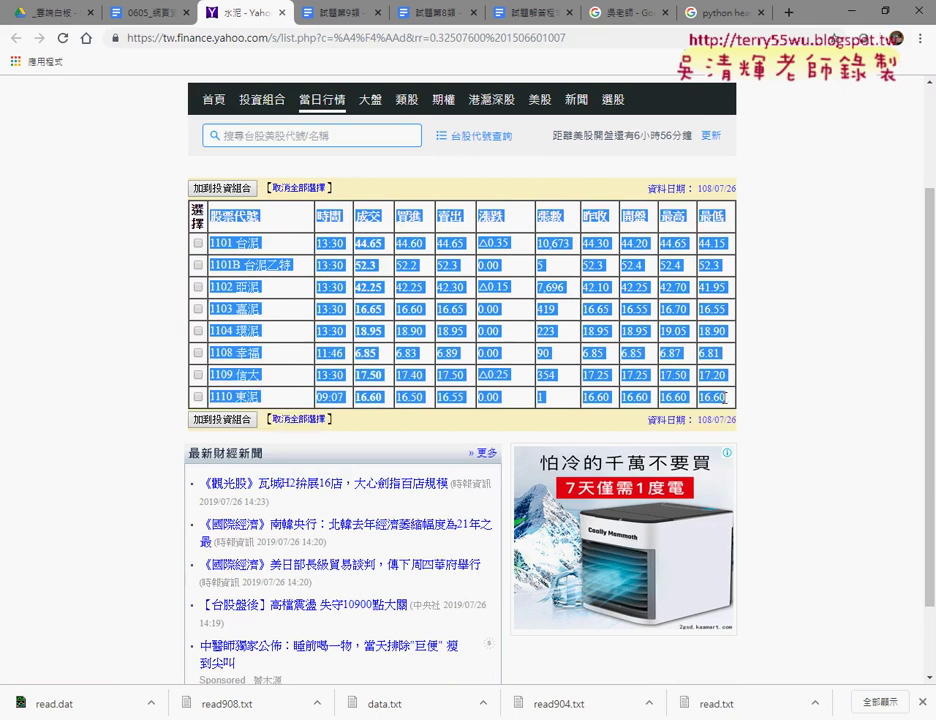
scroll(730, 402, up, 2)
scroll(730, 402, up, 1)
Go to the 當日行情 getclass.php page and select the industry category names.
click(326, 244)
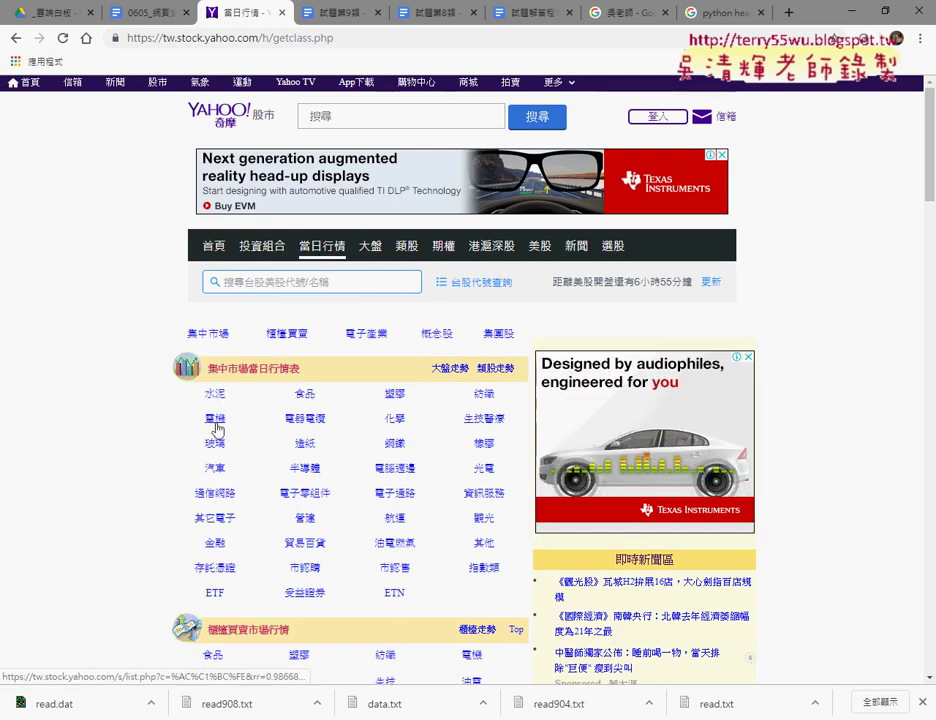
mouse_move(205, 393)
mouse_down()
mouse_move(407, 578)
mouse_move(413, 601)
mouse_up()
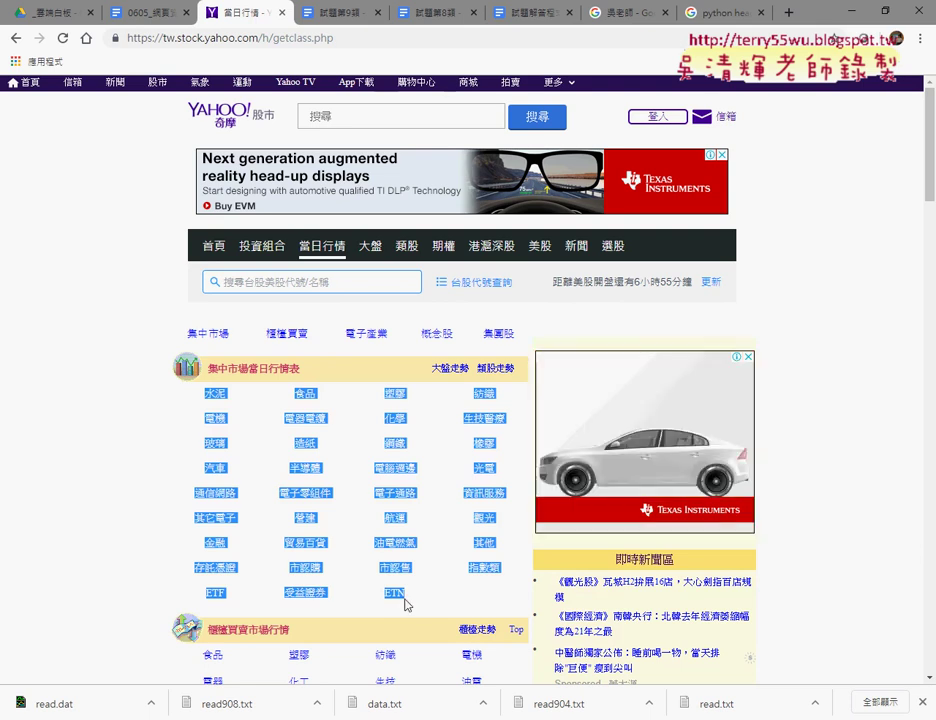
Open the 水泥 category and select just the 股票代號 header text in its quote table.
click(213, 399)
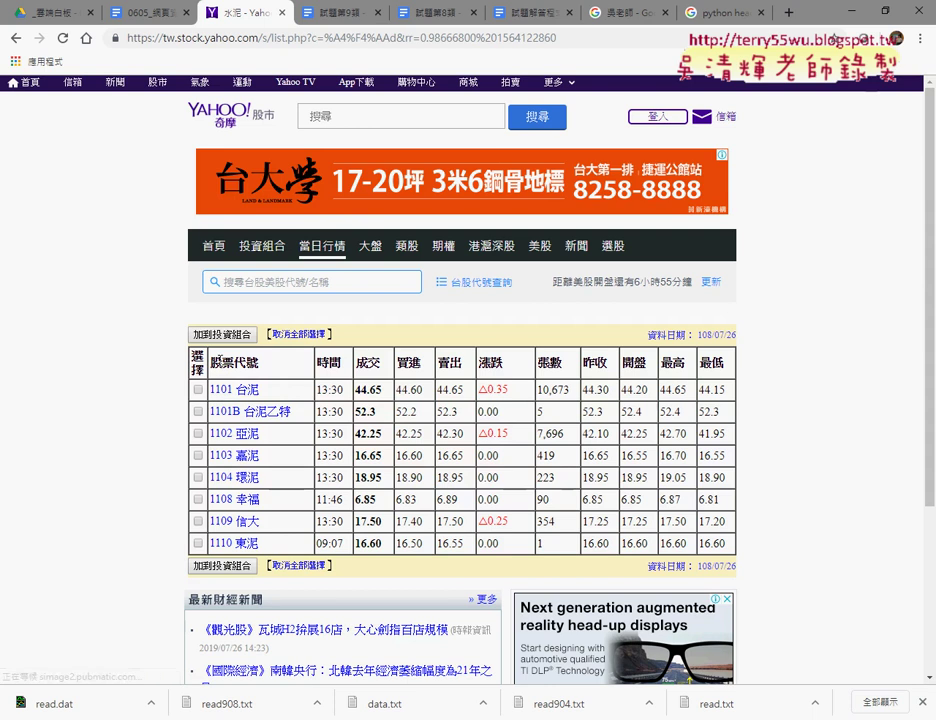
drag(210, 362, 345, 370)
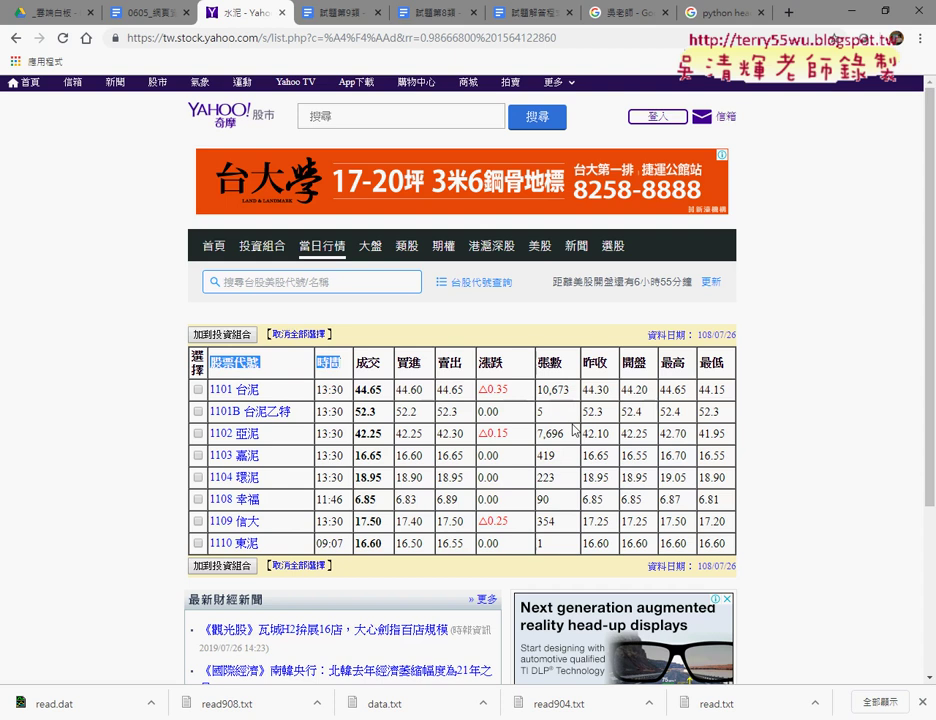
drag(211, 362, 270, 366)
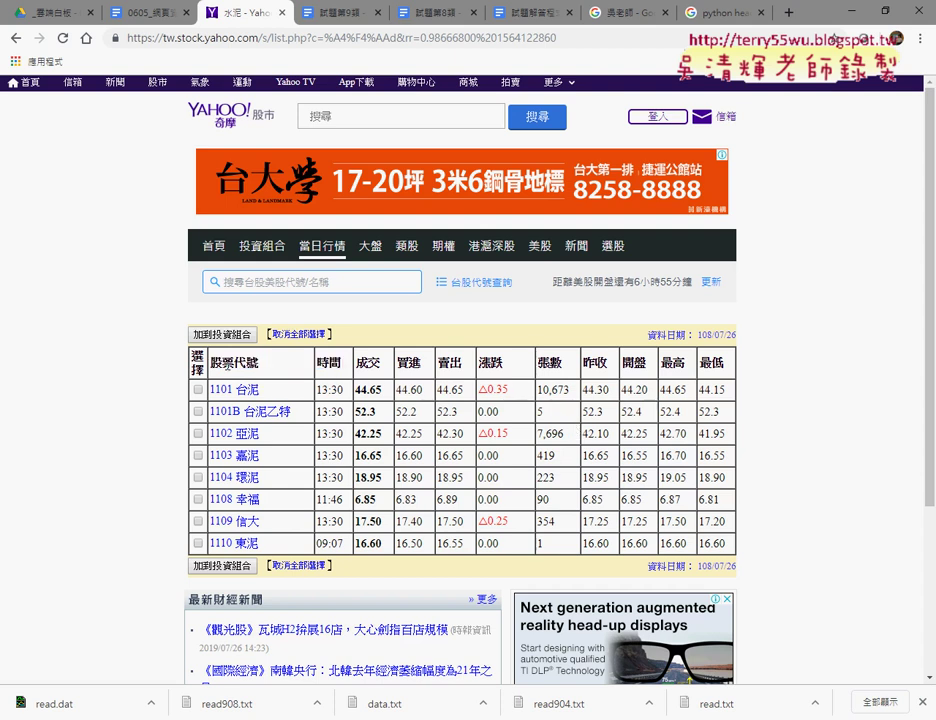
Inspect the 股票代號 header with 檢查 and widen the DevTools element panel.
right_click(270, 366)
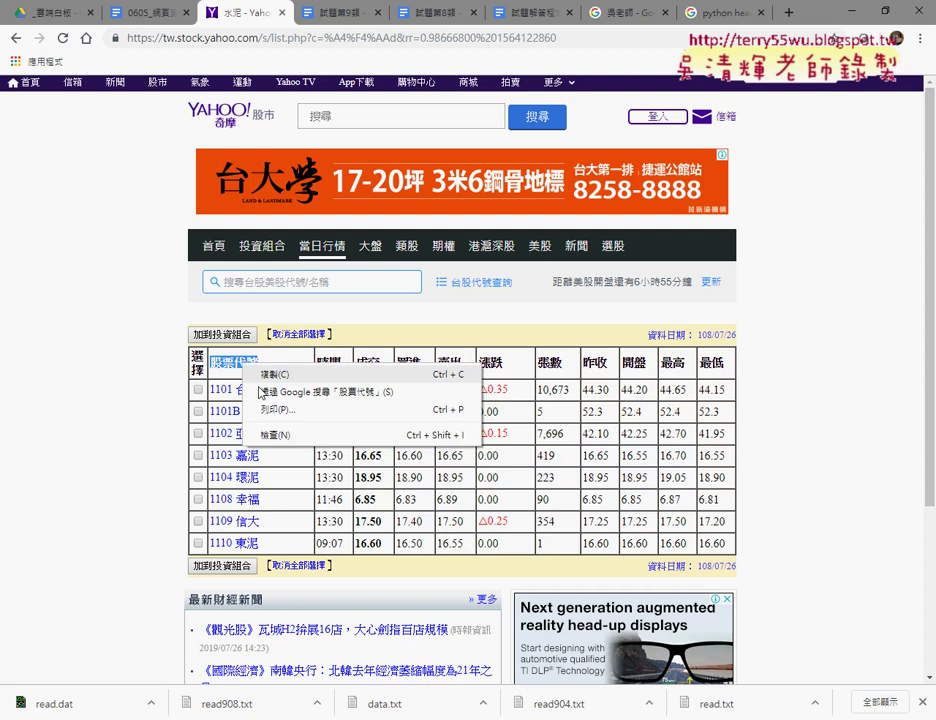
click(282, 436)
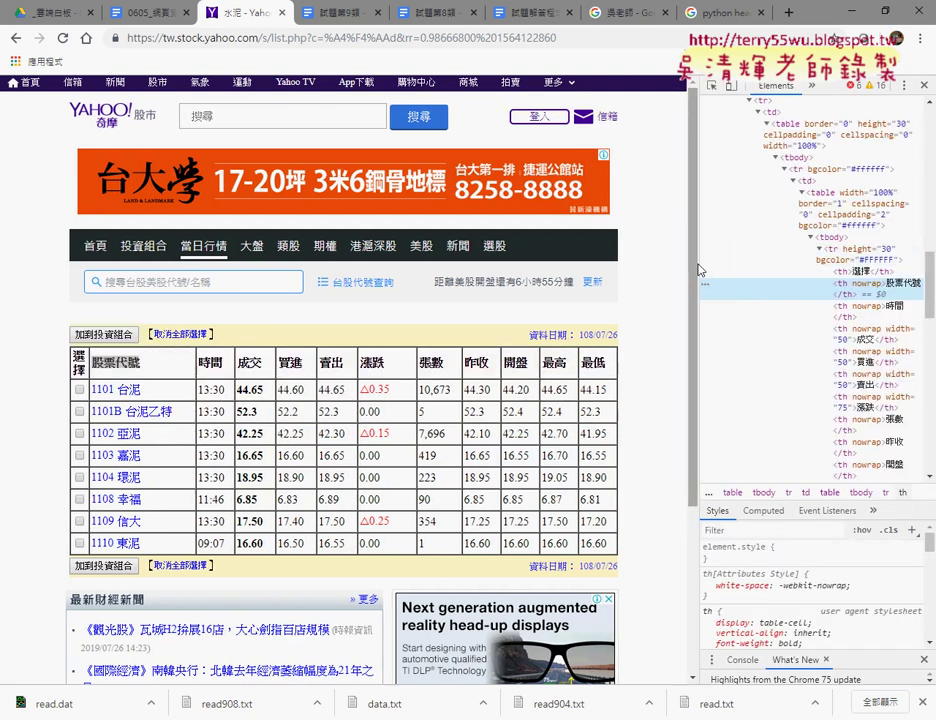
drag(695, 265, 608, 265)
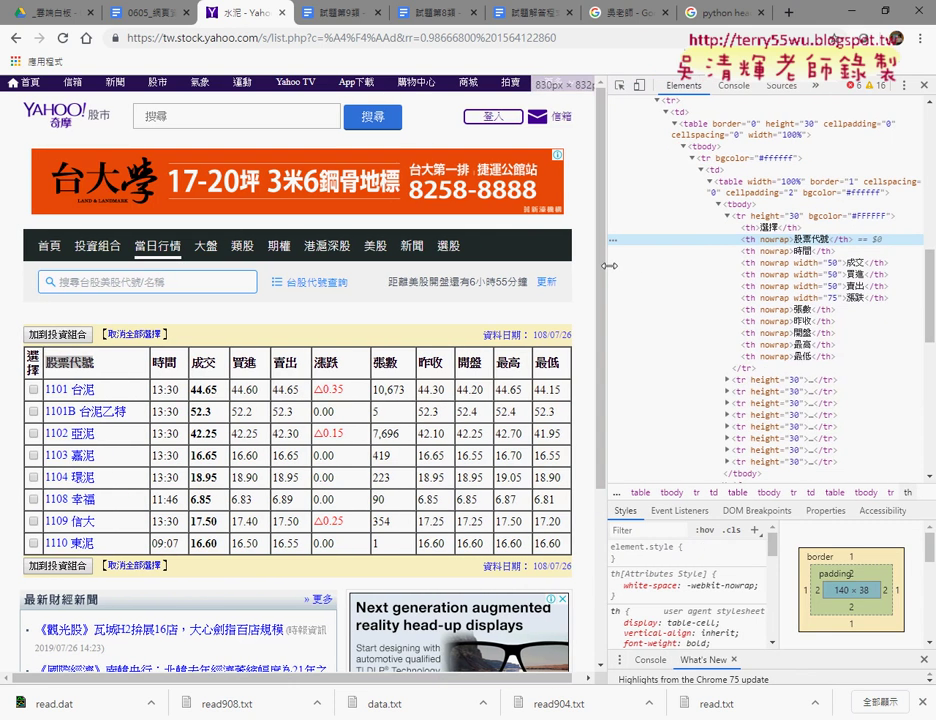
Collapse and re-expand the header row, tbody and table nodes in the Elements tree.
click(728, 217)
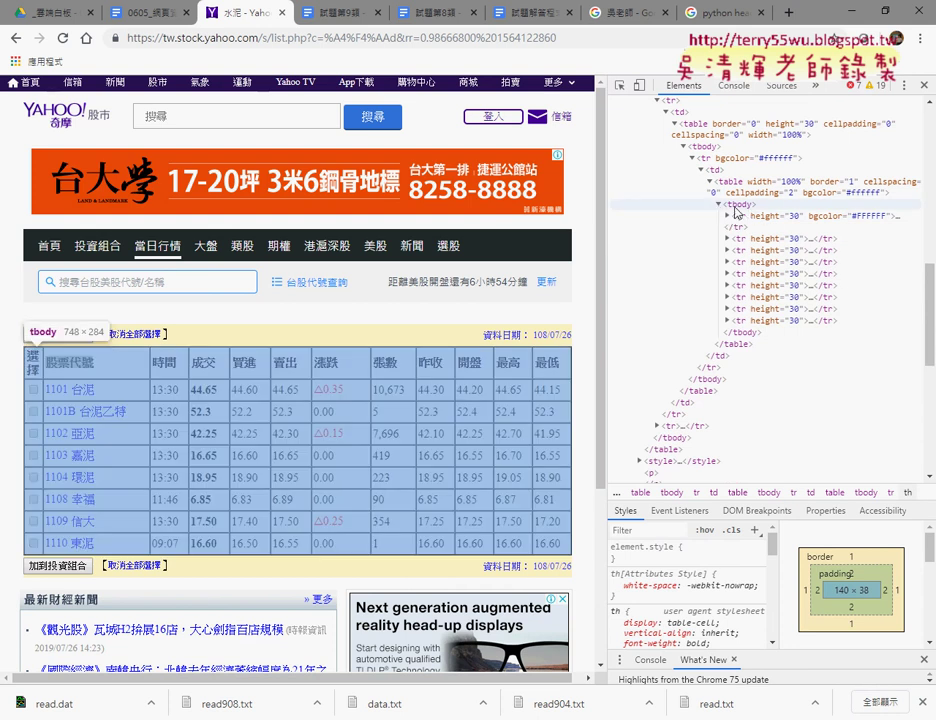
click(718, 205)
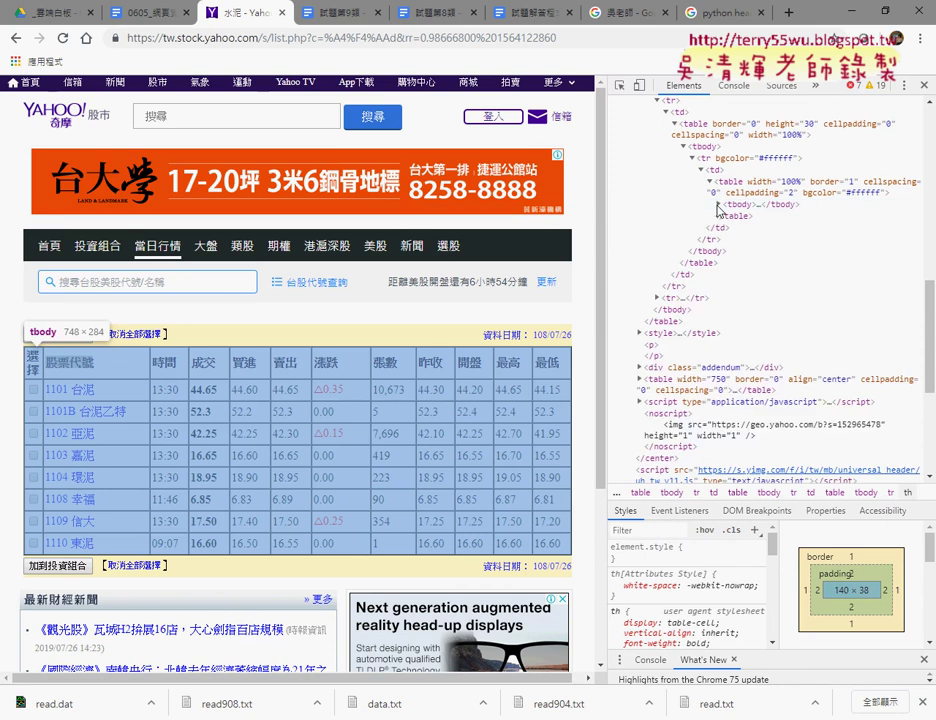
click(718, 205)
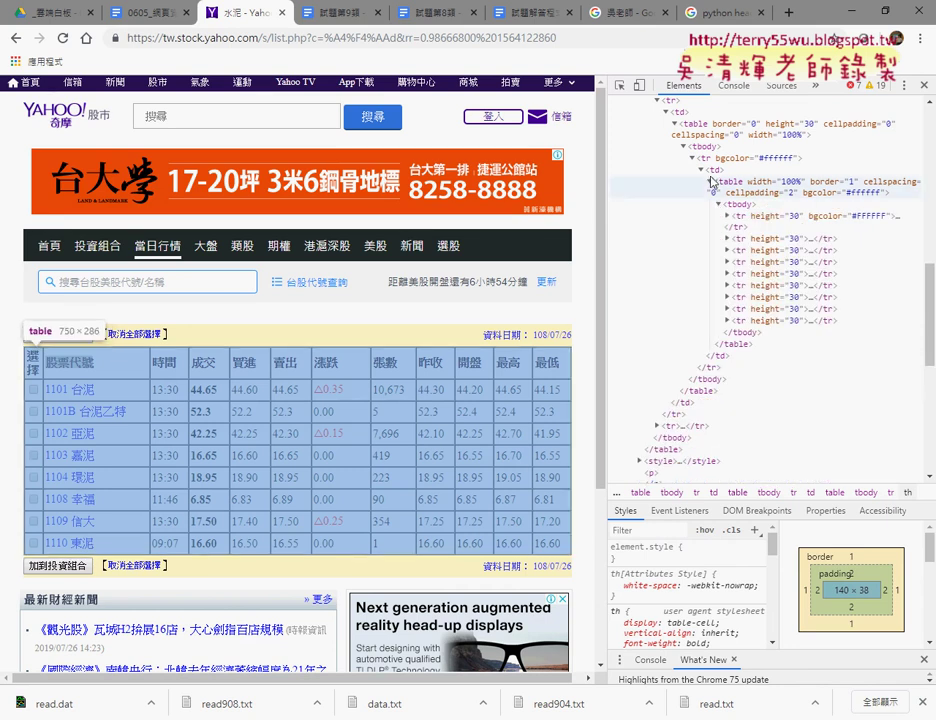
click(709, 182)
click(710, 182)
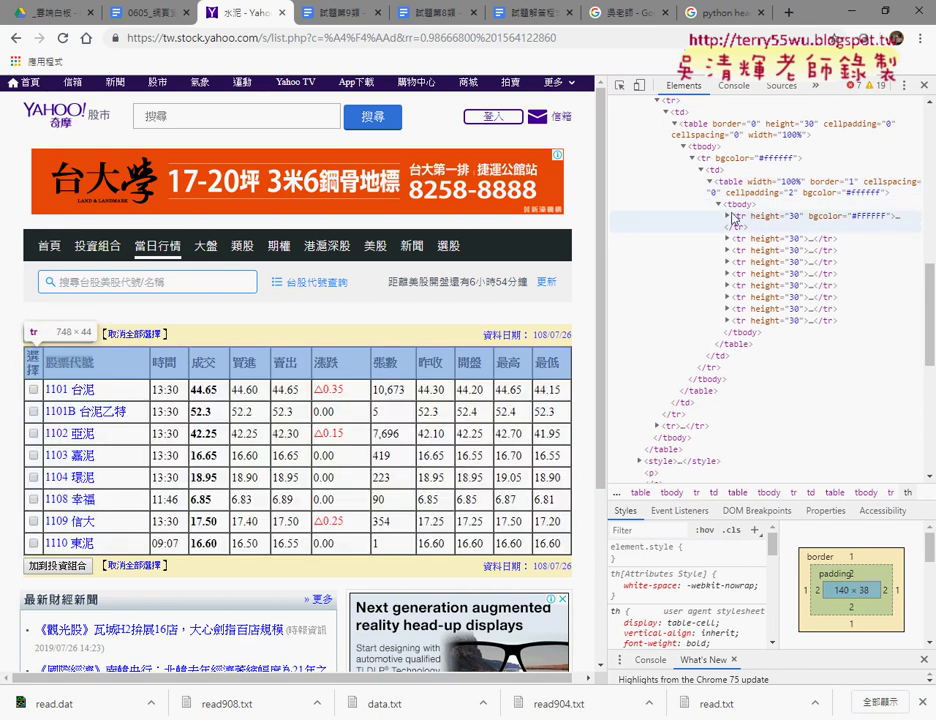
Expand the header row to view its 選擇, 股票代號 and 時間 cells, then collapse it.
click(727, 218)
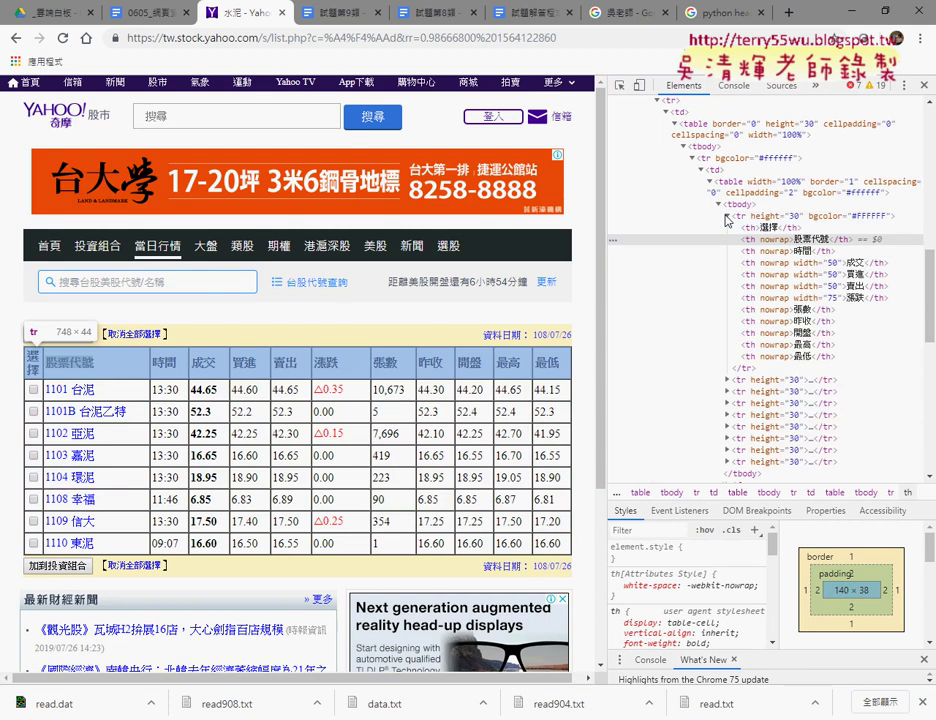
click(727, 217)
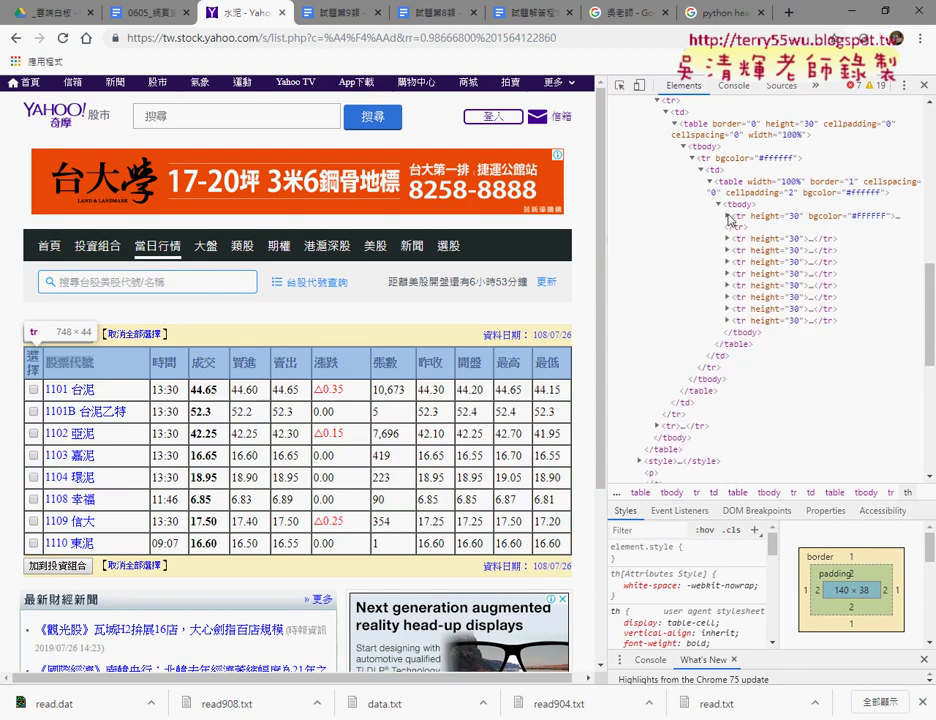
click(727, 217)
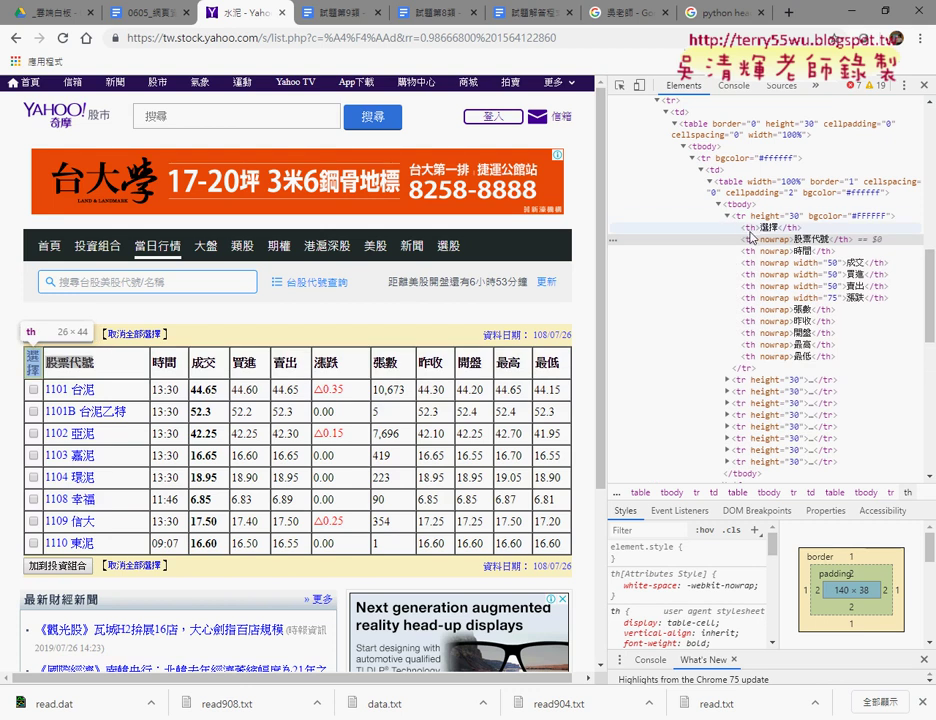
click(727, 217)
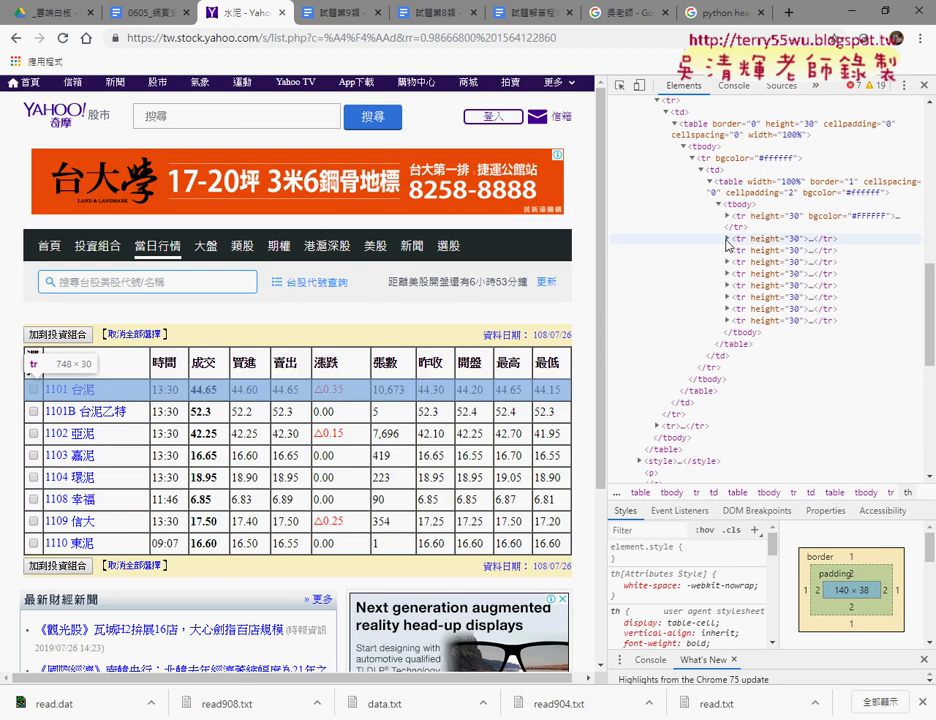
Expand the 1101 台泥 row's cells, then select the quote table's <table> node.
click(727, 240)
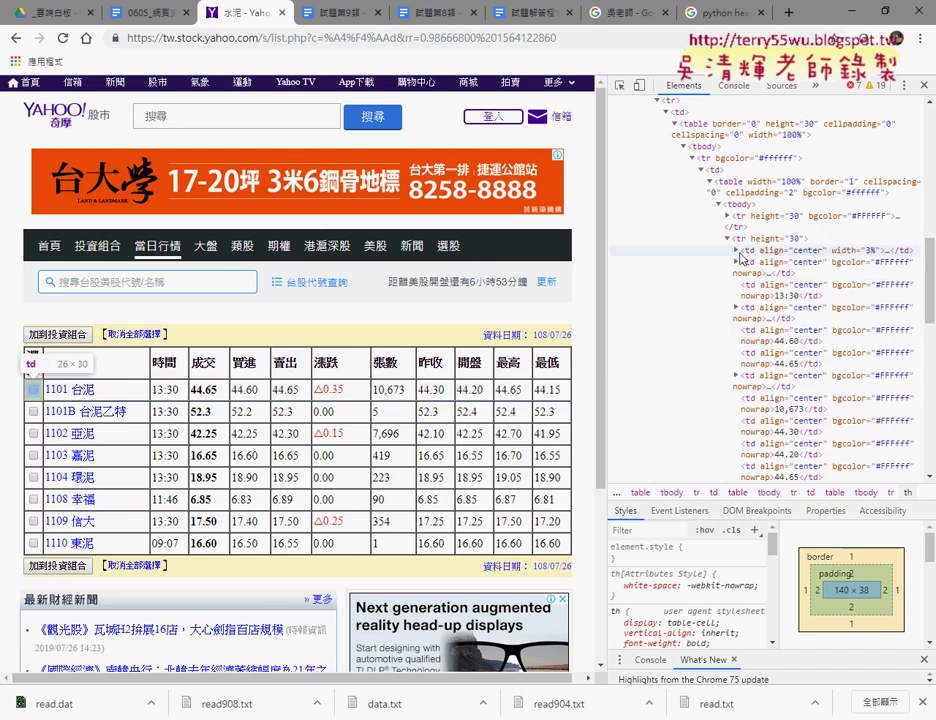
click(737, 251)
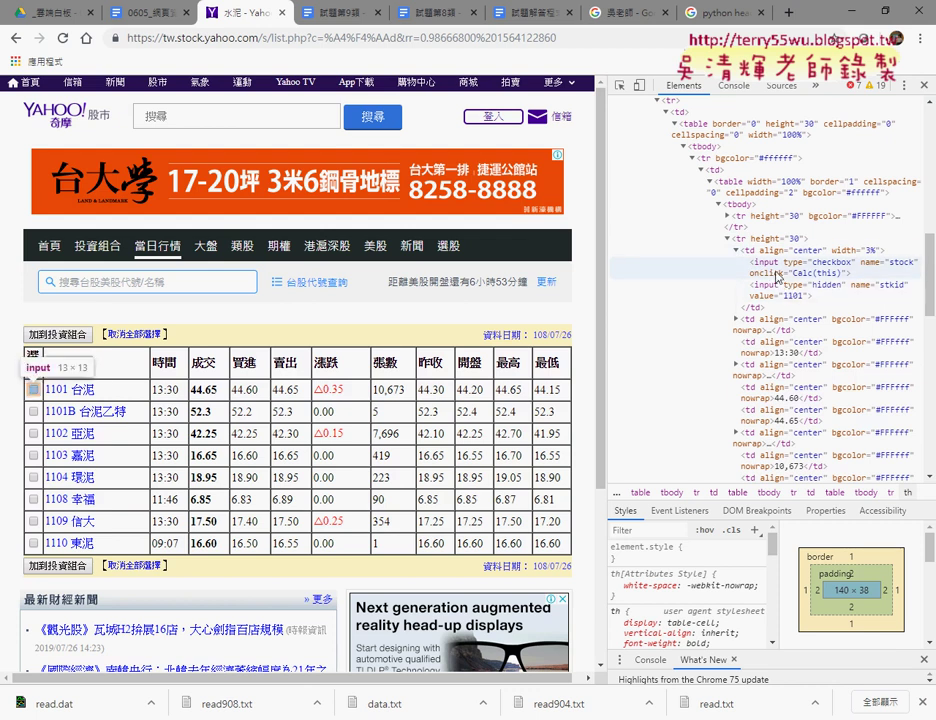
click(737, 251)
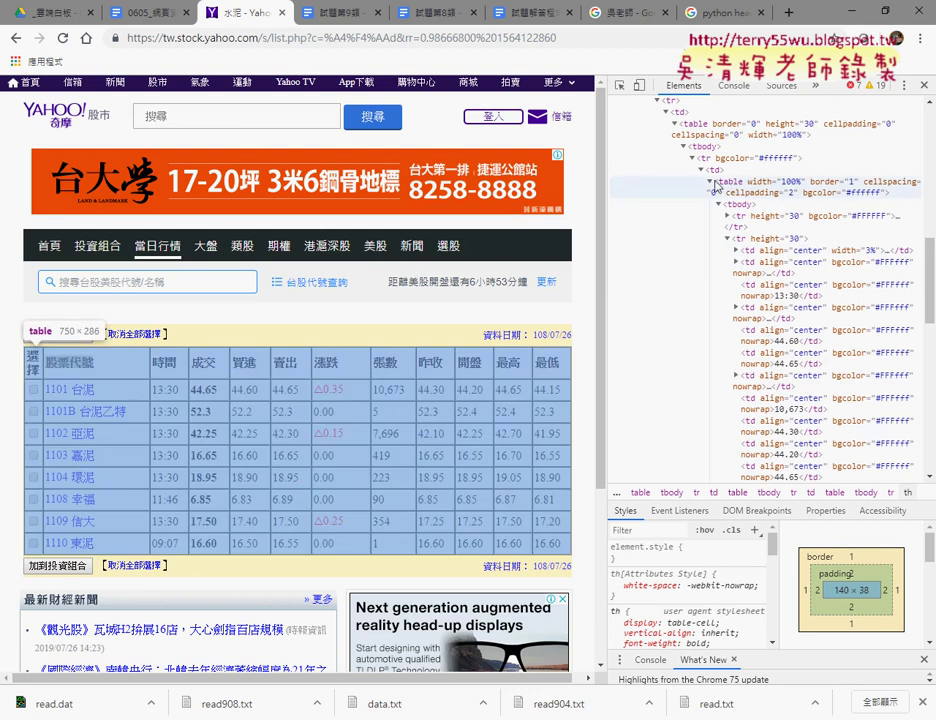
click(735, 190)
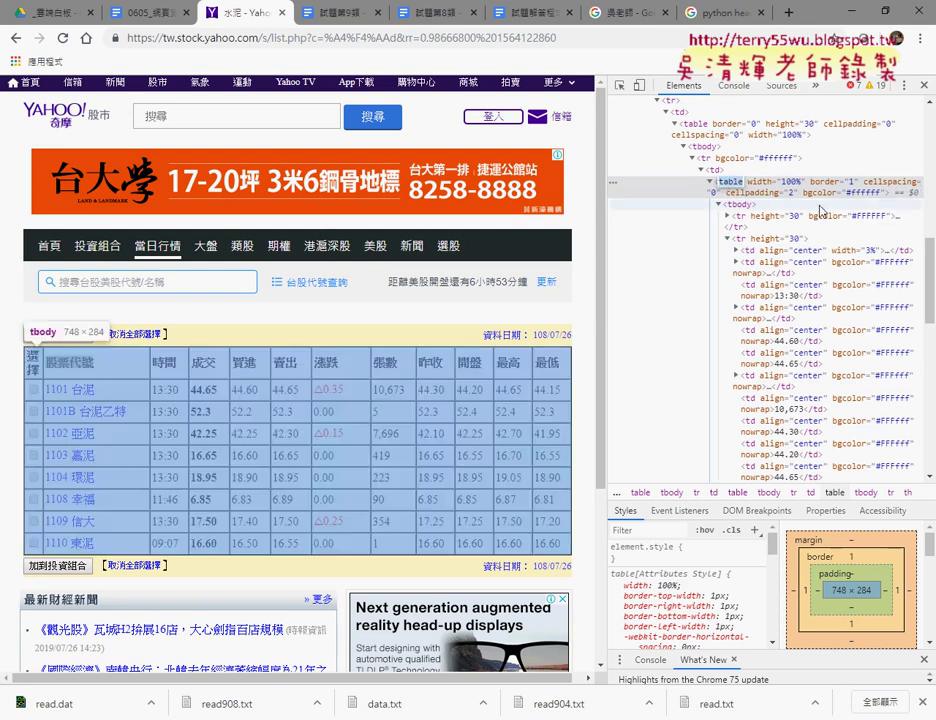
Resize the DevTools pane, settling the divider at about x=588 beside the stock page.
drag(605, 204, 437, 212)
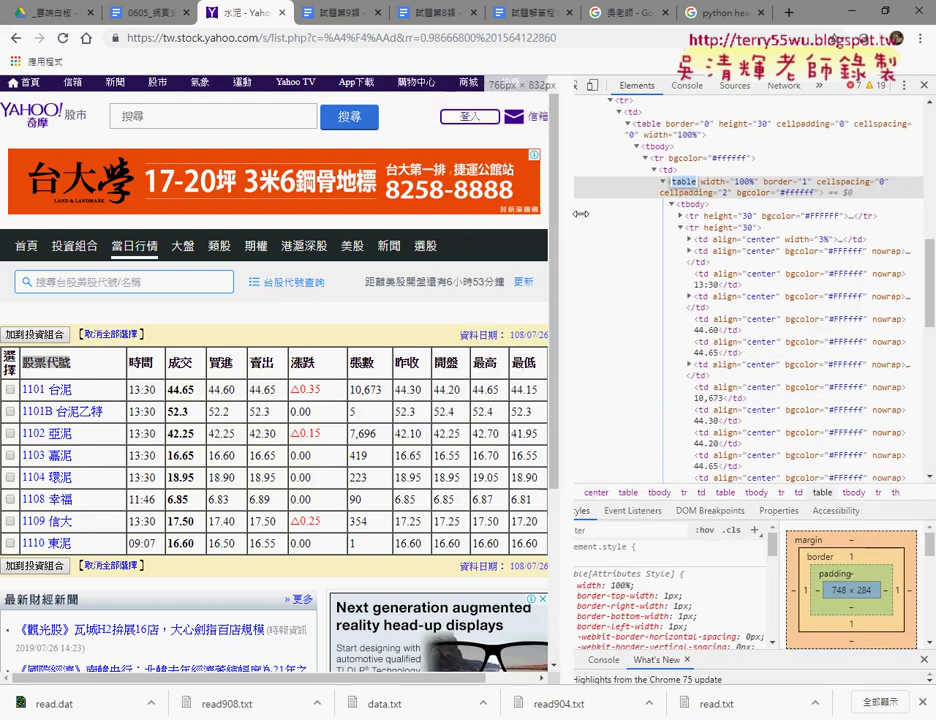
drag(437, 212, 588, 212)
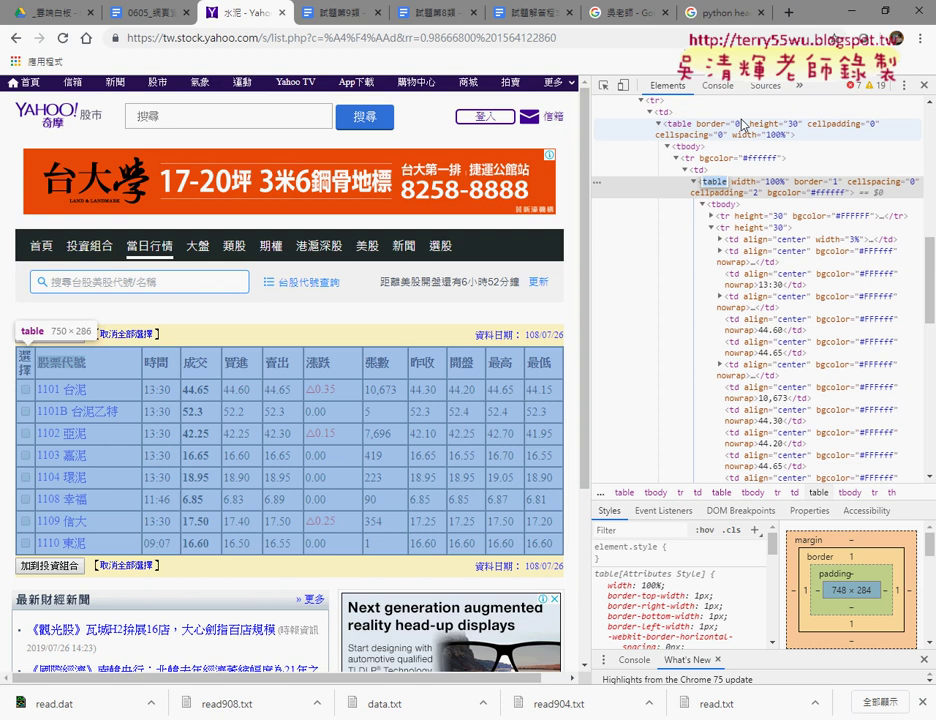
Search the Elements HTML for '<table', landing on match 1 of 7.
key(ctrl+f)
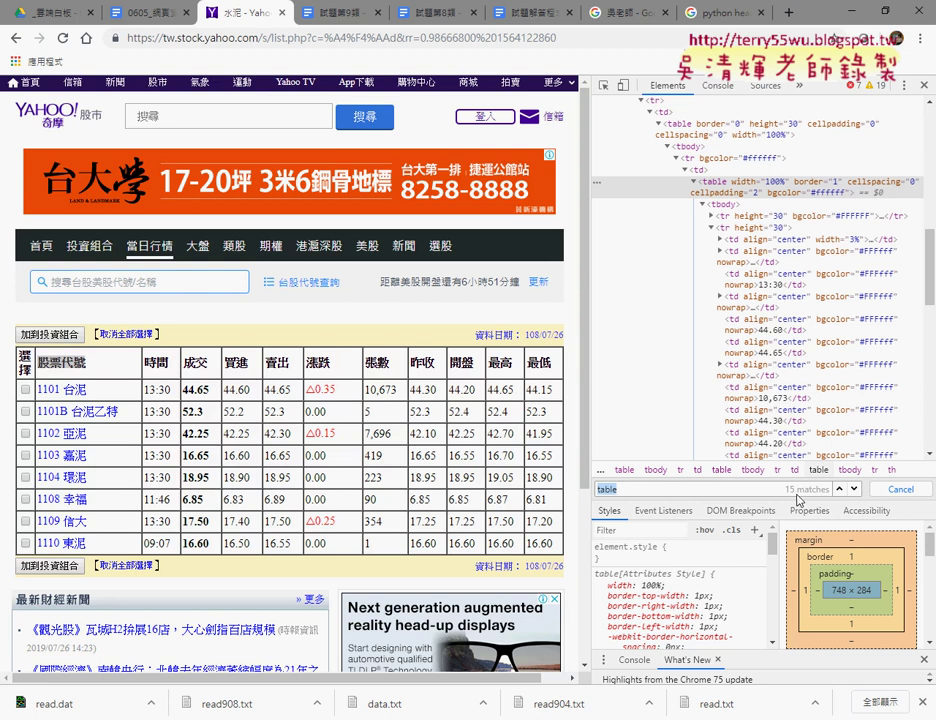
click(600, 489)
text(<)
key(Return)
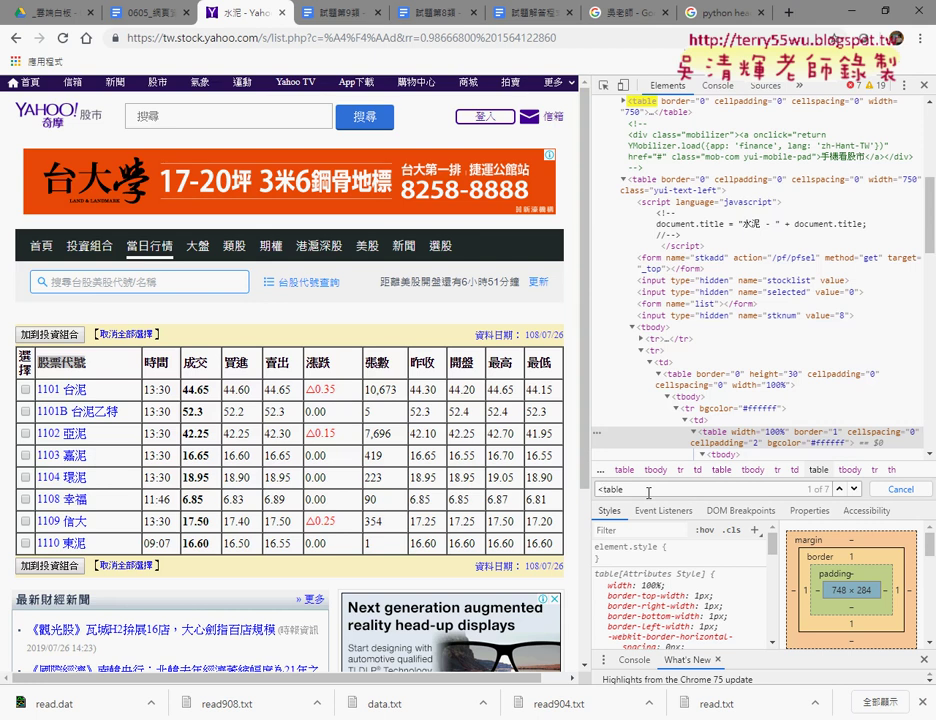
key(BackSpace)
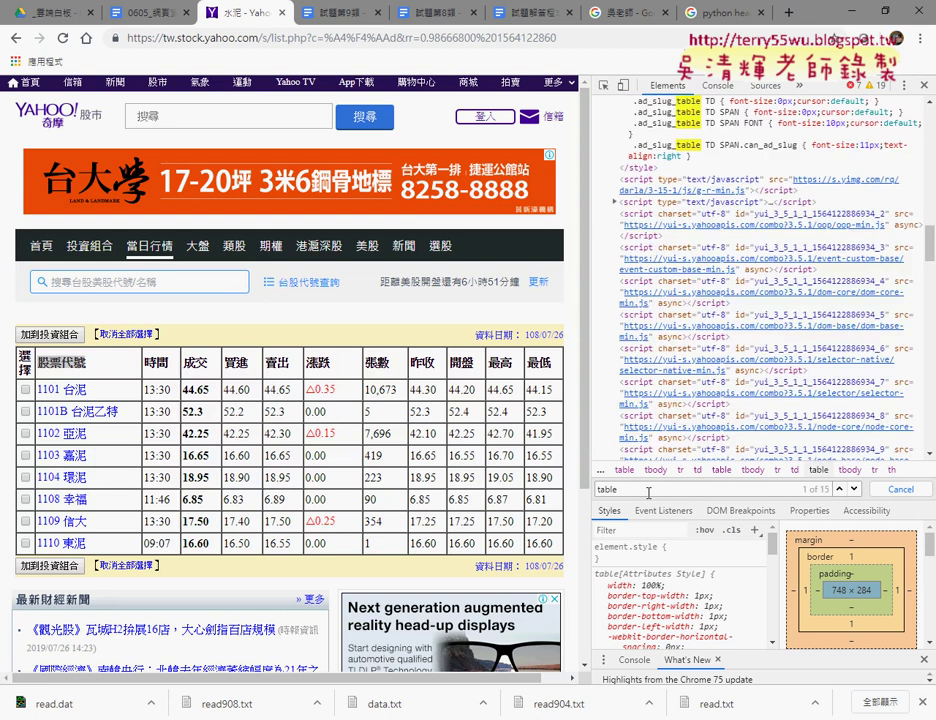
scroll(702, 155, up, 3)
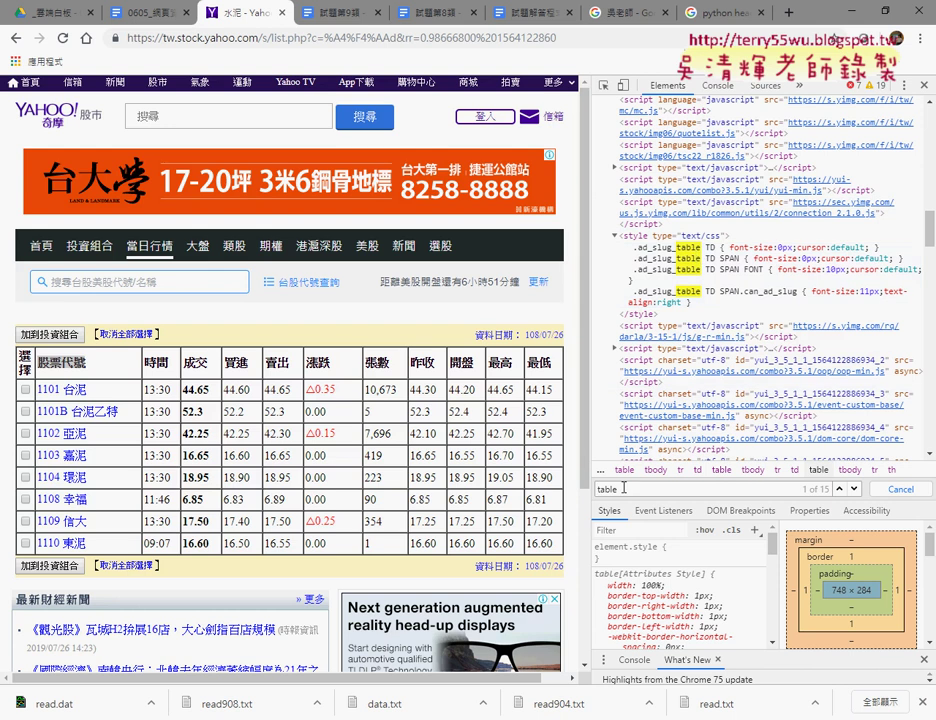
text(<)
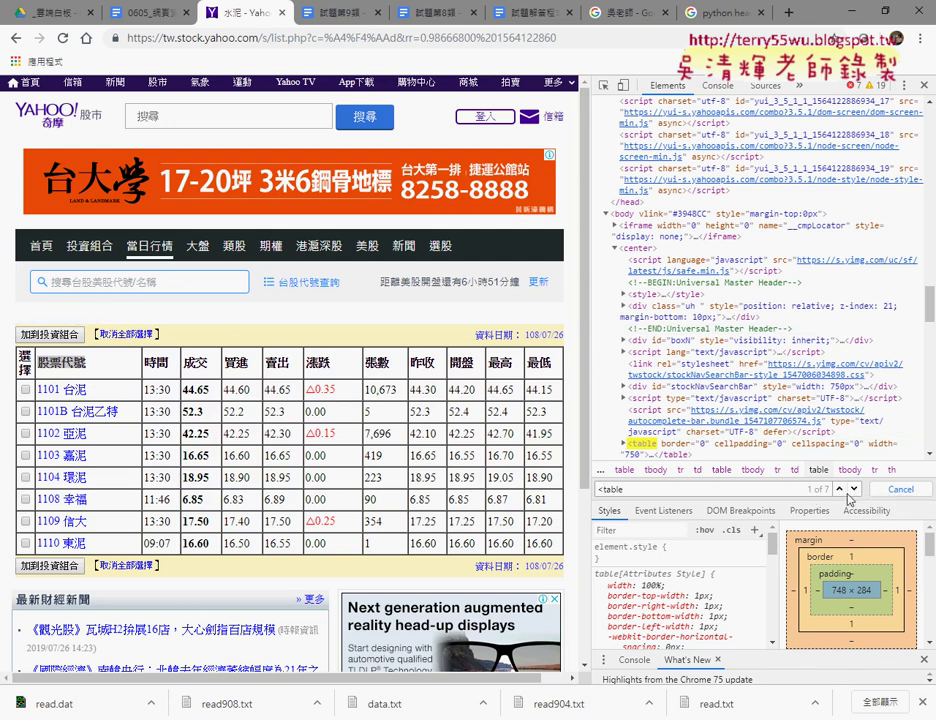
Step through the <table matches back and forth, settling on match 5 of 7, the quote table.
click(854, 489)
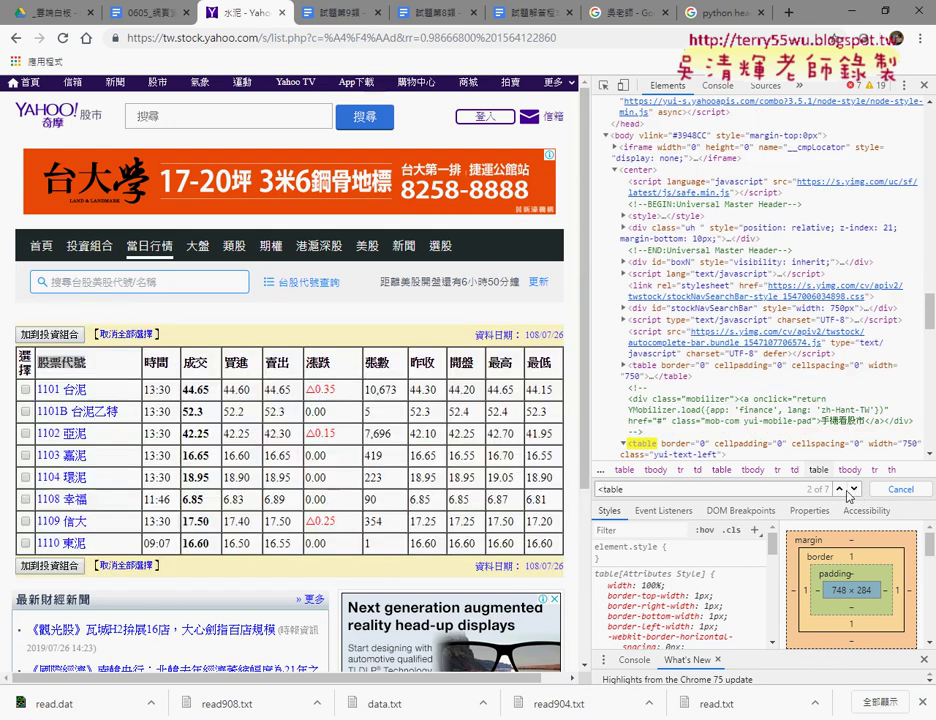
click(839, 490)
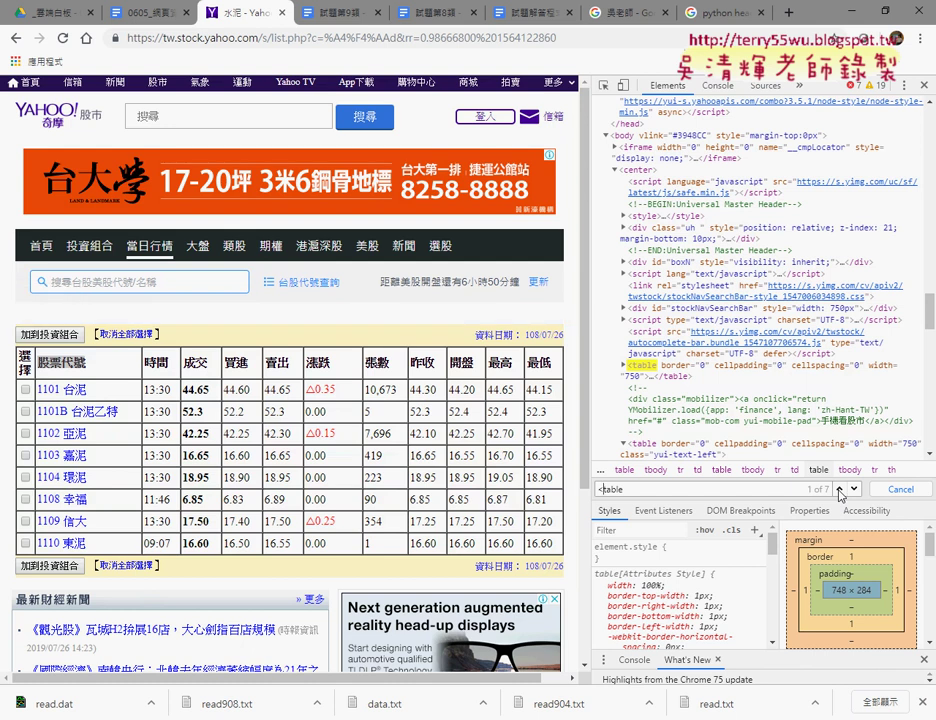
click(854, 490)
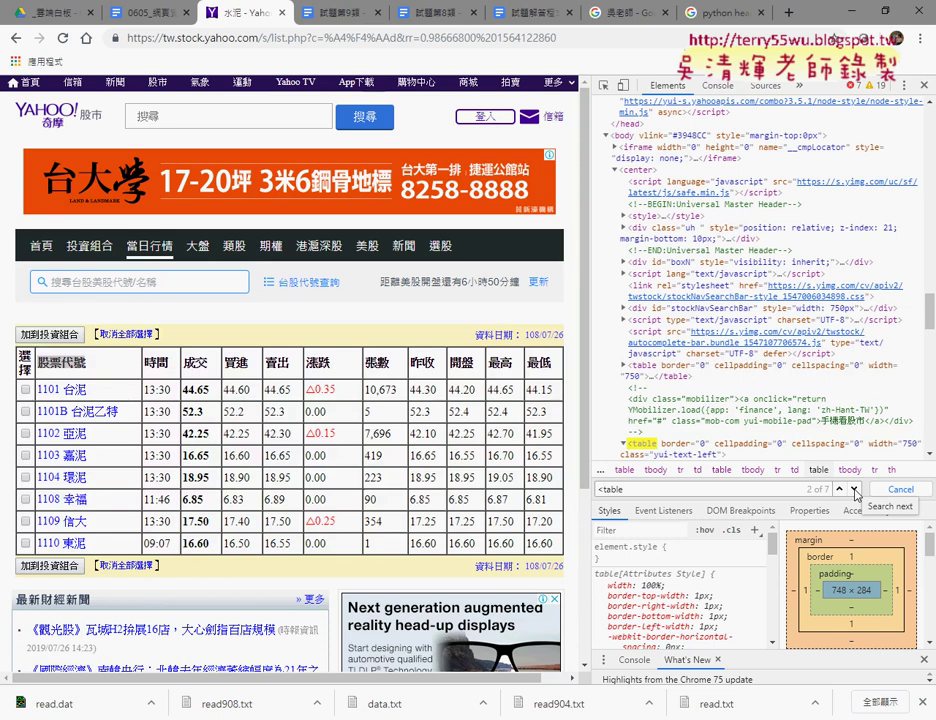
click(855, 490)
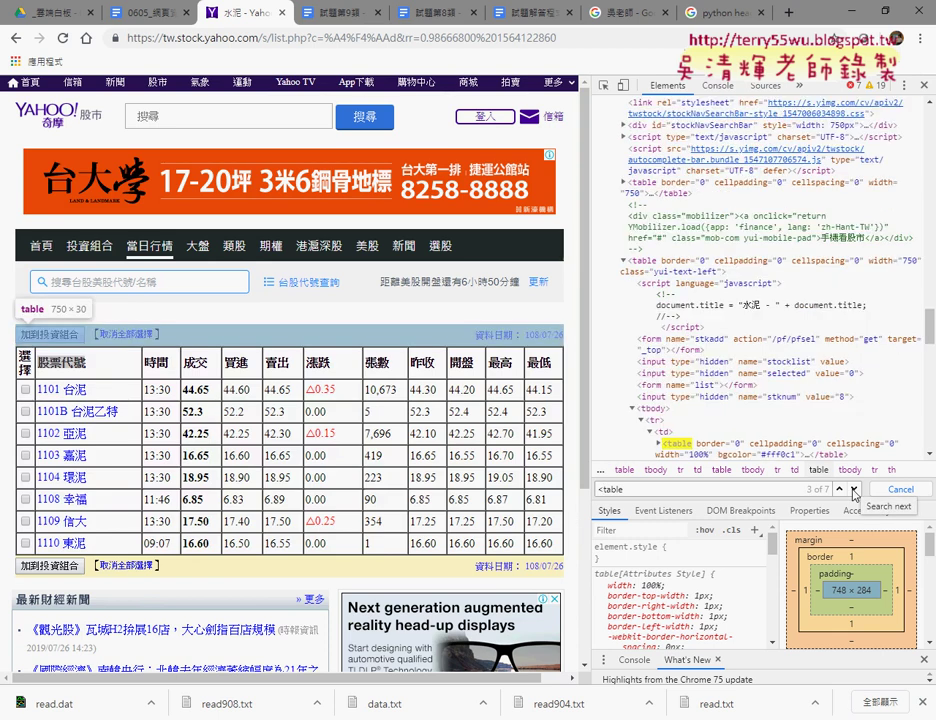
click(855, 490)
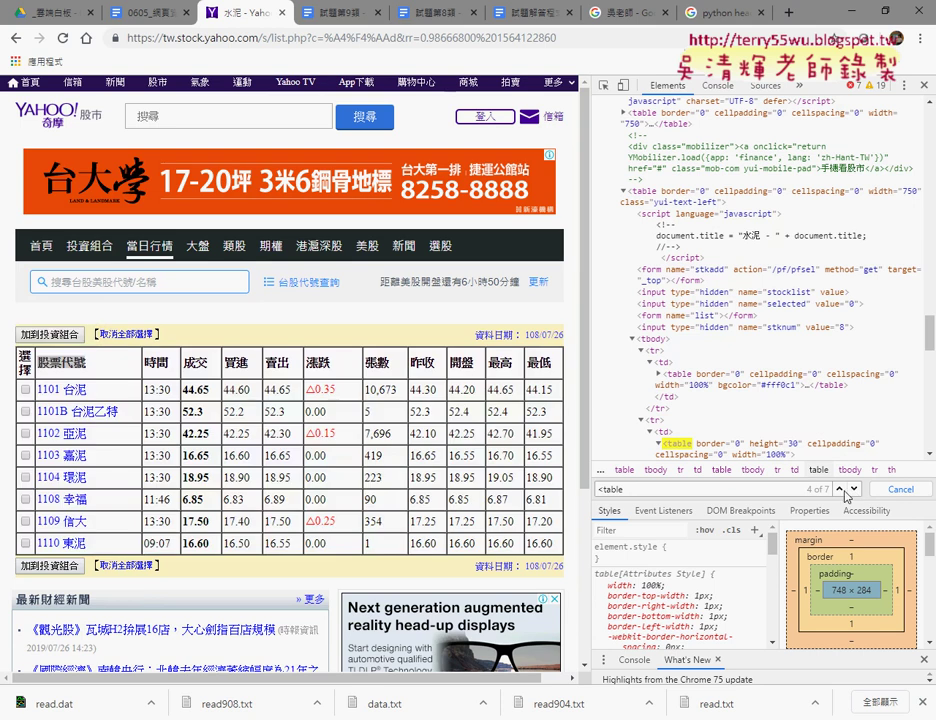
click(840, 489)
click(840, 489)
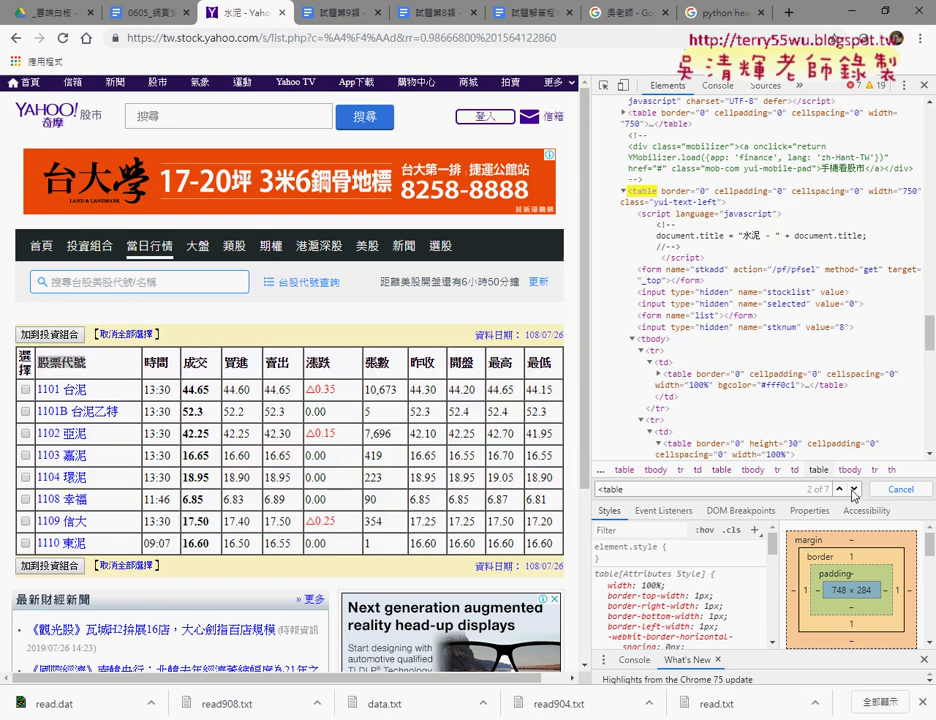
click(855, 490)
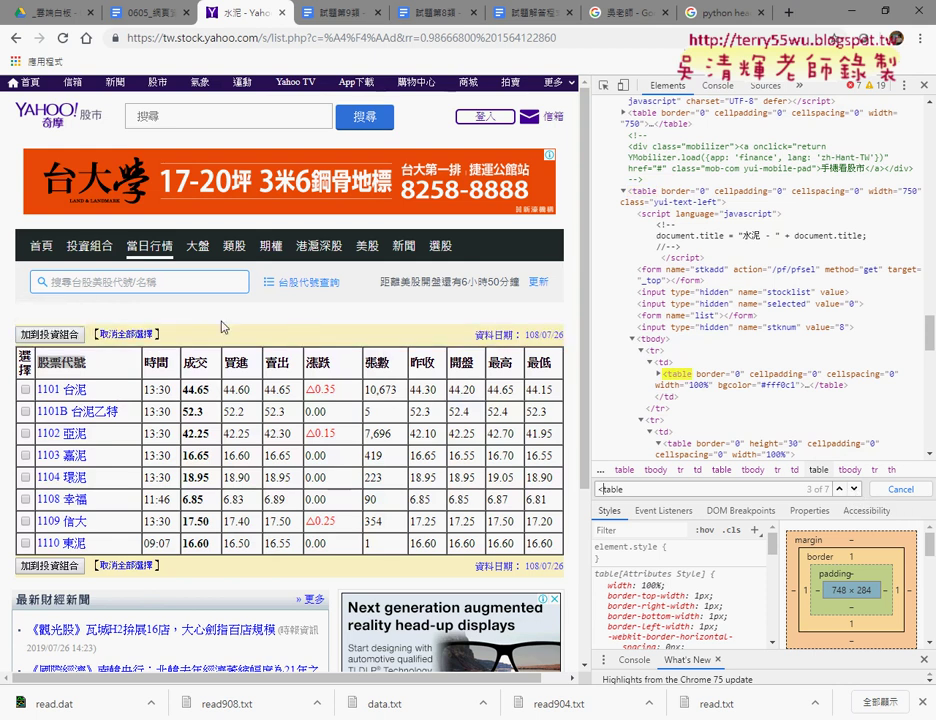
click(855, 490)
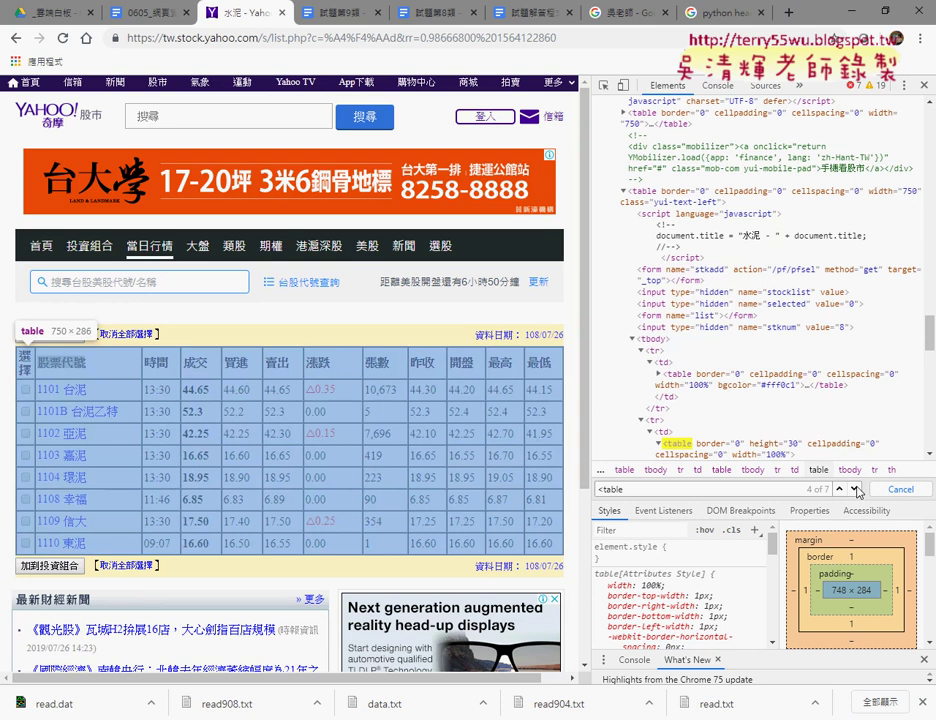
click(855, 490)
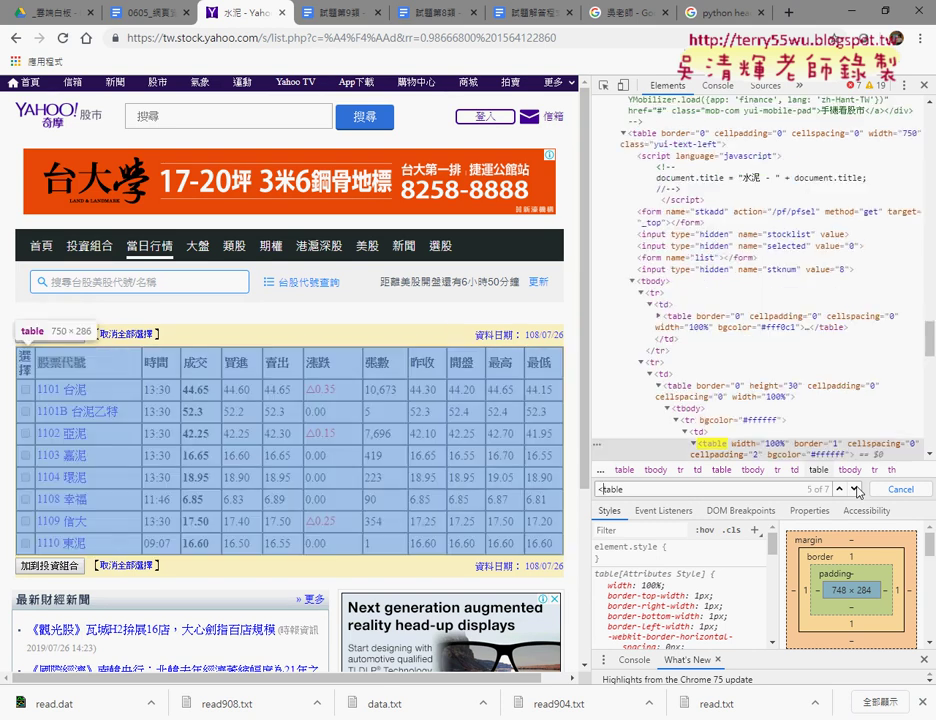
click(842, 490)
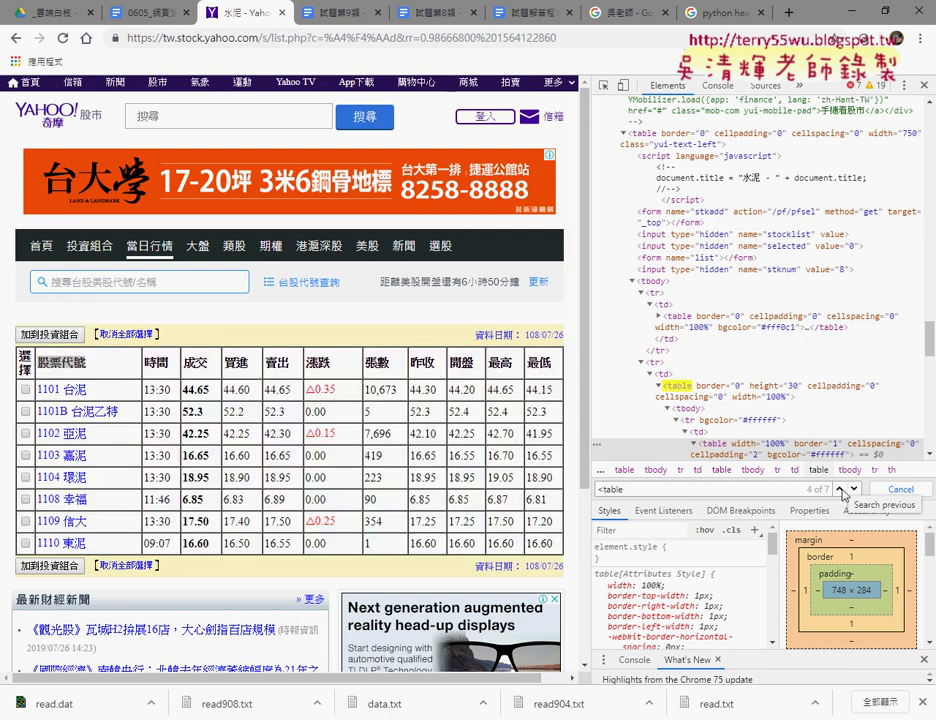
click(855, 490)
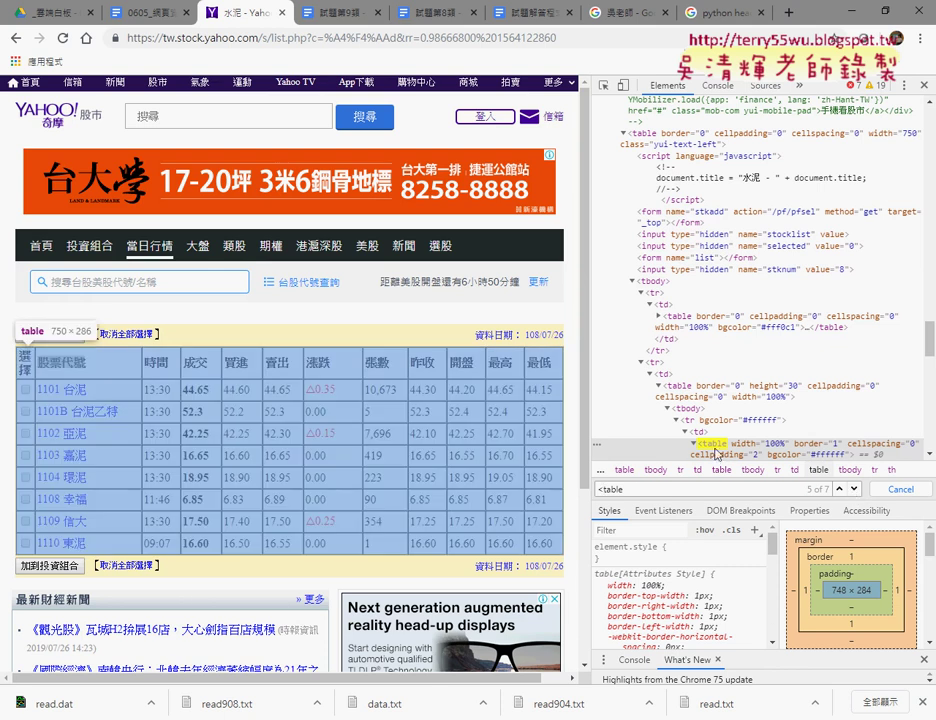
Collapse and re-expand the outer table, then advance to match 6 of 7.
click(657, 387)
click(657, 388)
scroll(713, 418, down, 3)
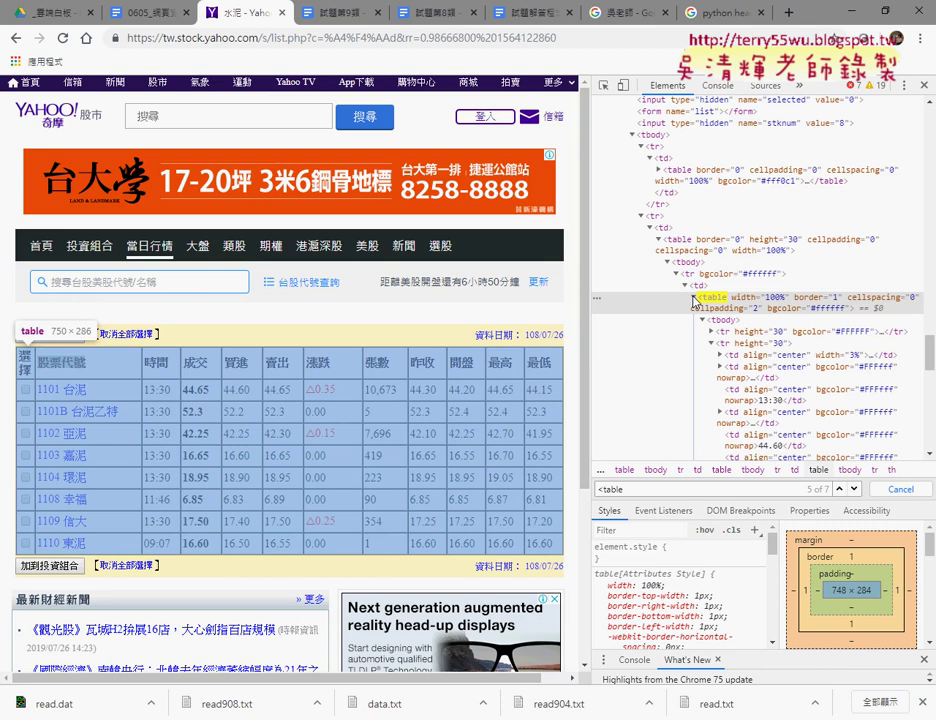
click(855, 490)
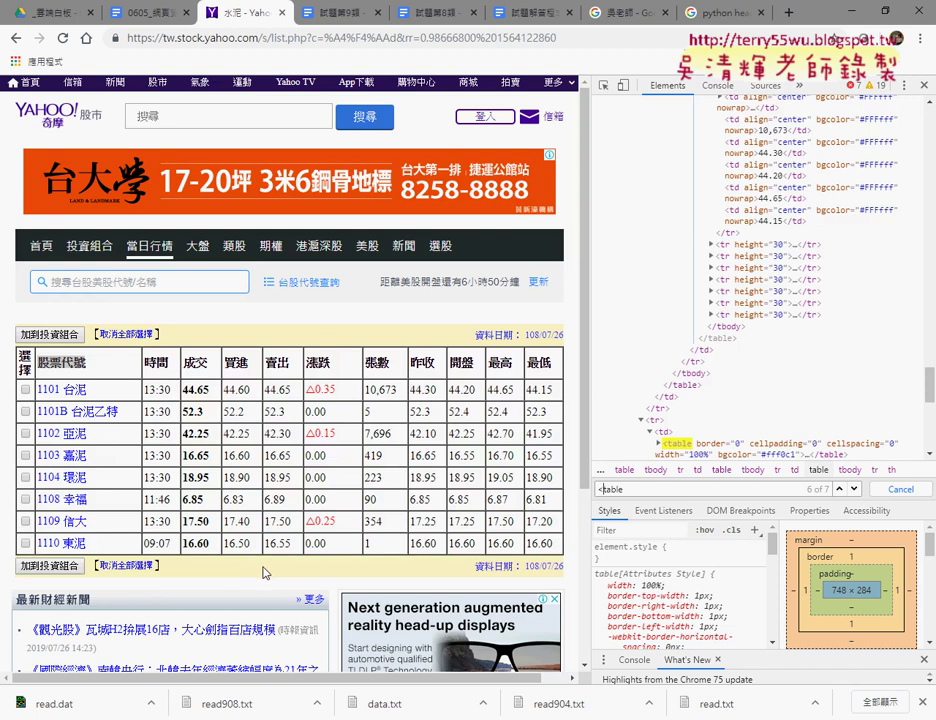
click(839, 489)
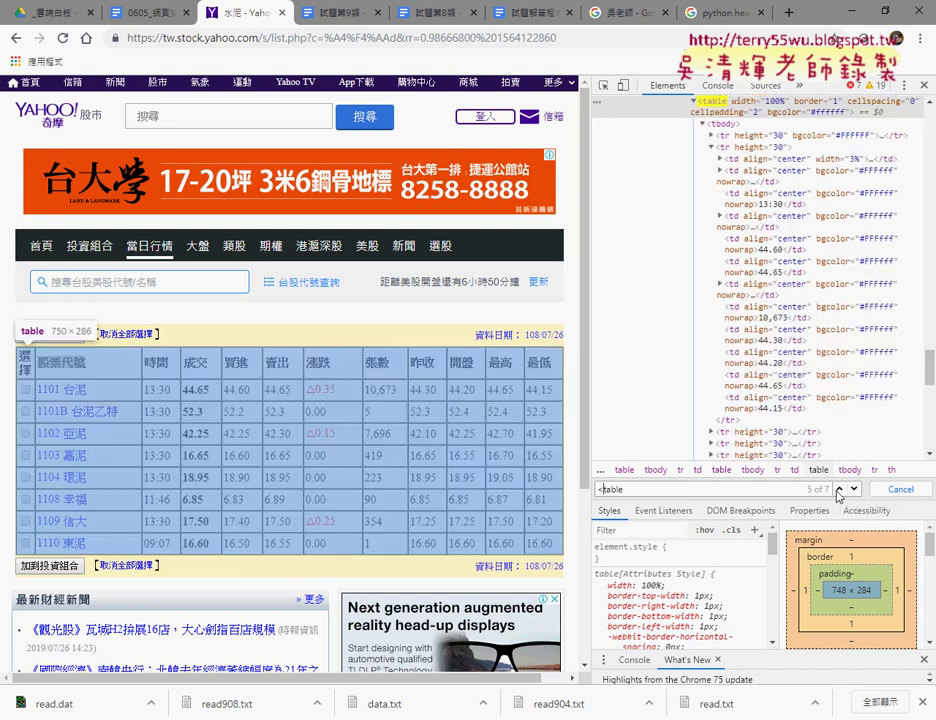